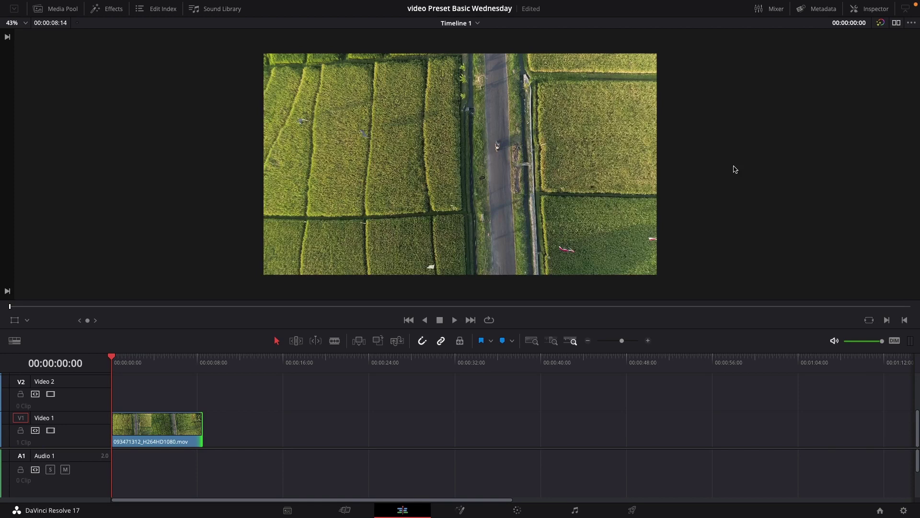
Open the rice-field clip at frame 00:00:03:16 for color grading and add a serial node after node 01.
key("space")
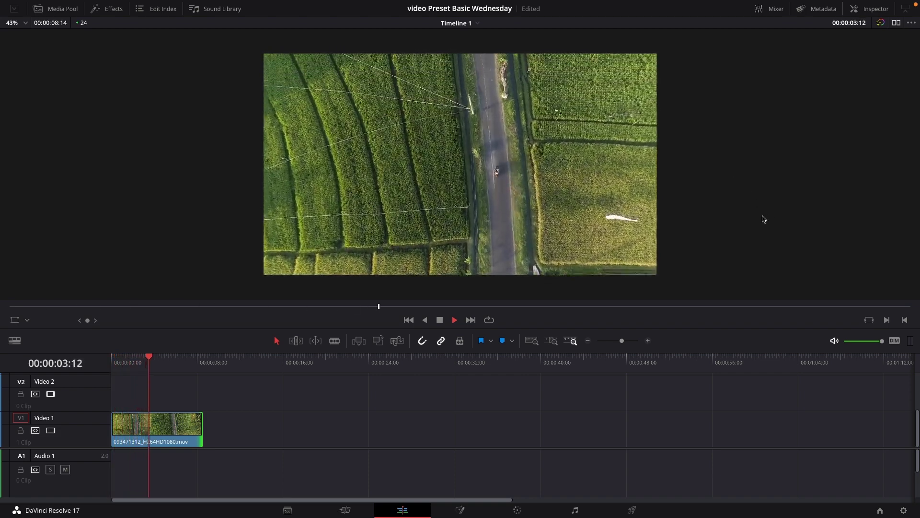
key("space")
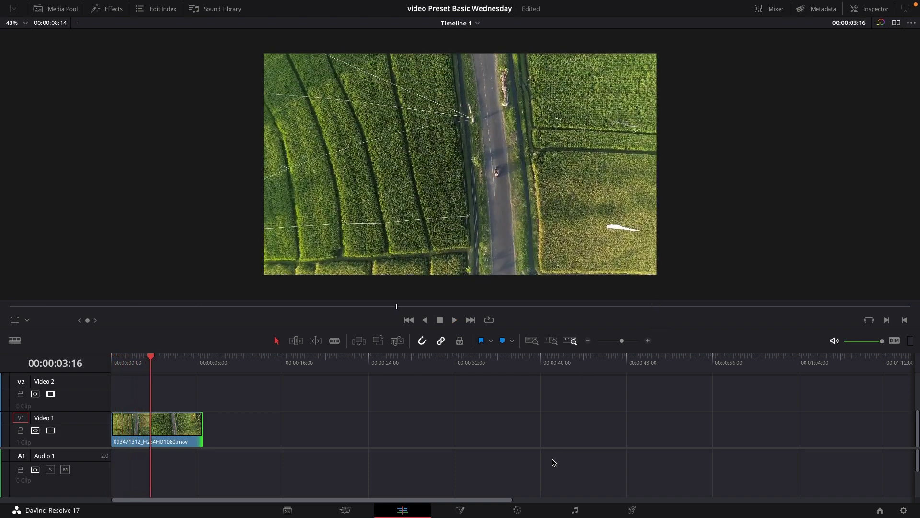
left_click(518, 510)
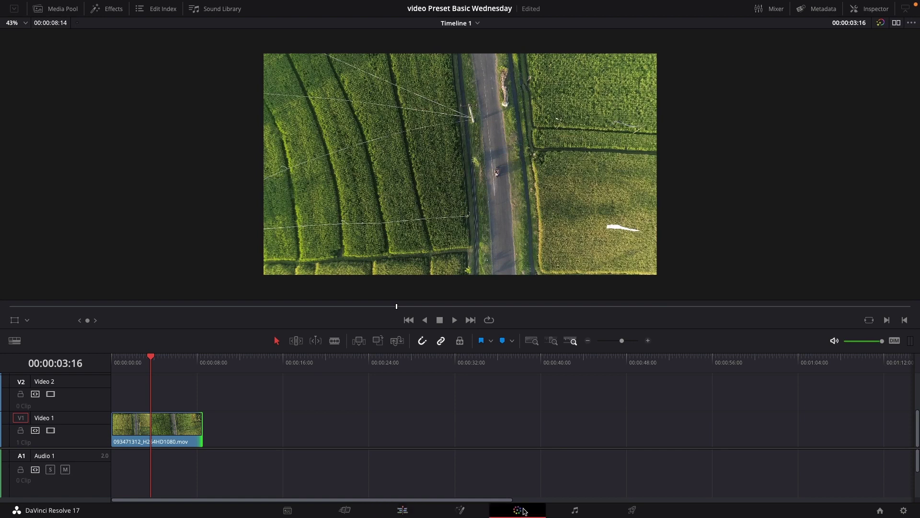
scroll(434, 143, "down", 2)
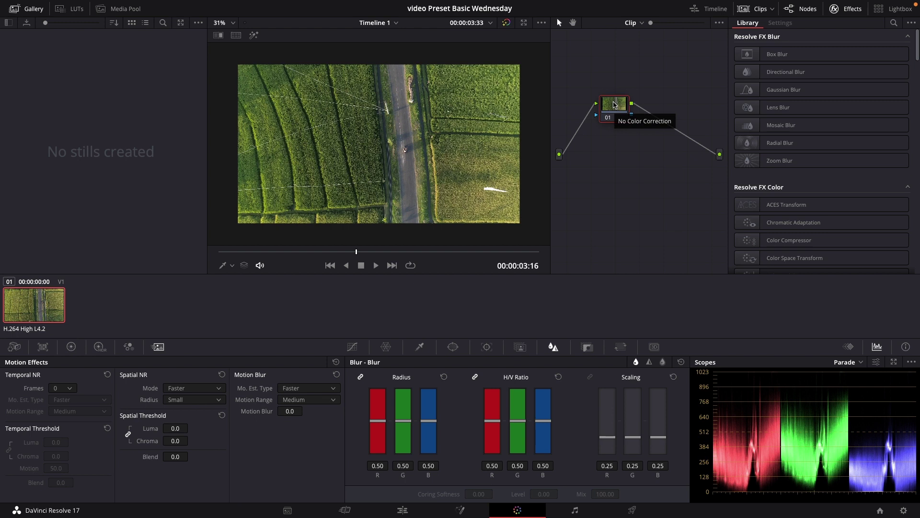
key("alt+s")
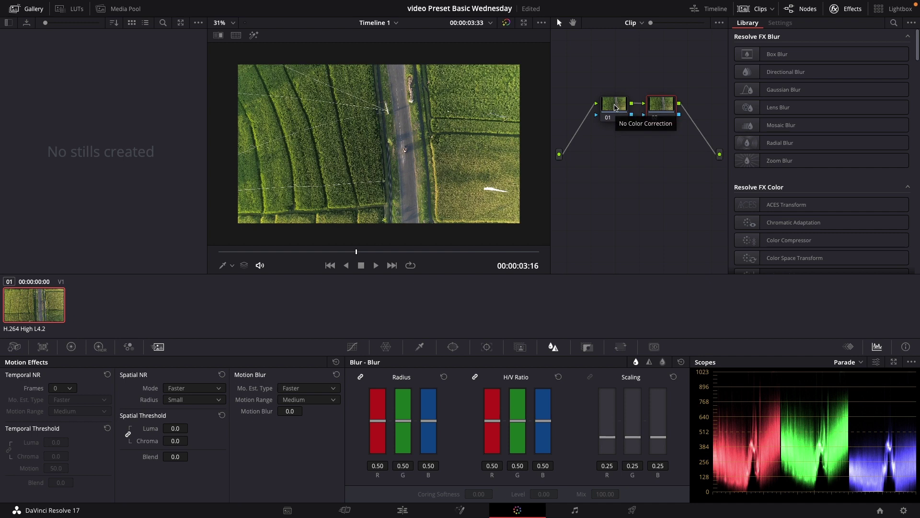
On node 02, start a curve window along the road's left edge, from below the frame to above it.
left_click(453, 349)
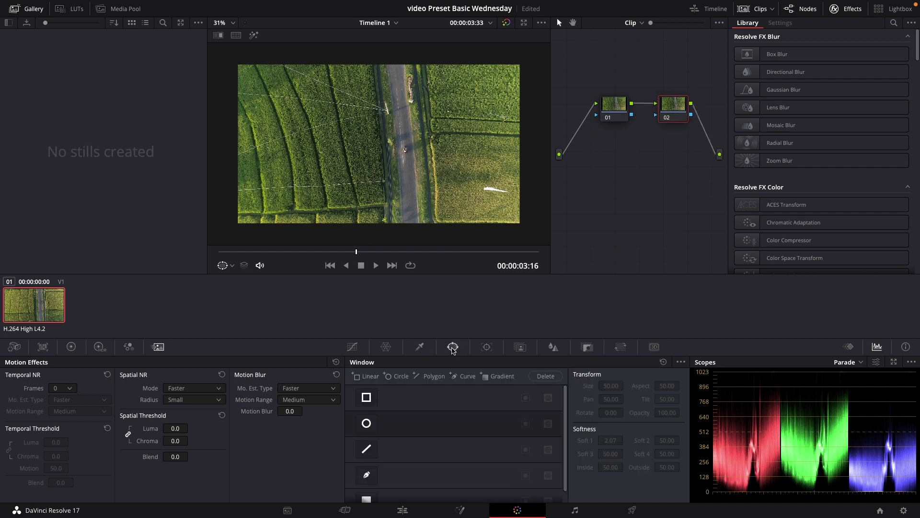
left_click(368, 475)
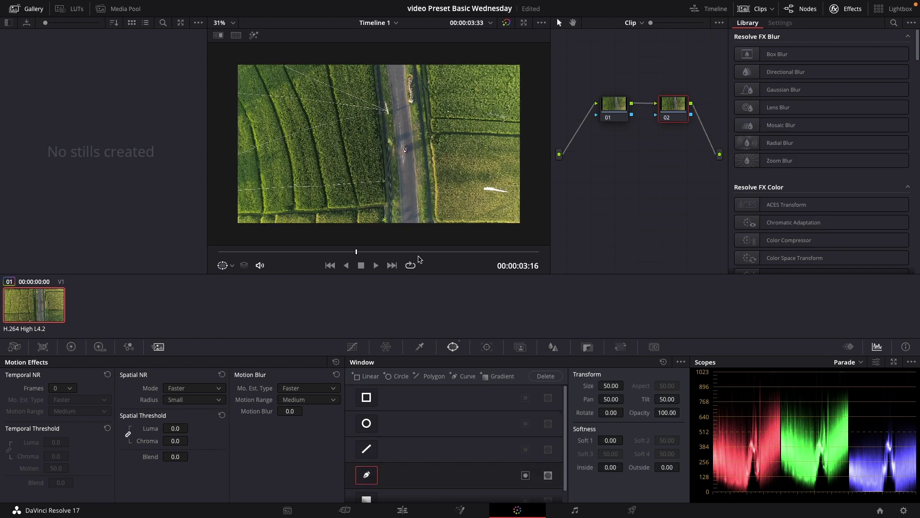
left_click(403, 223)
scroll(404, 224, "down", 1)
scroll(404, 223, "up", 3)
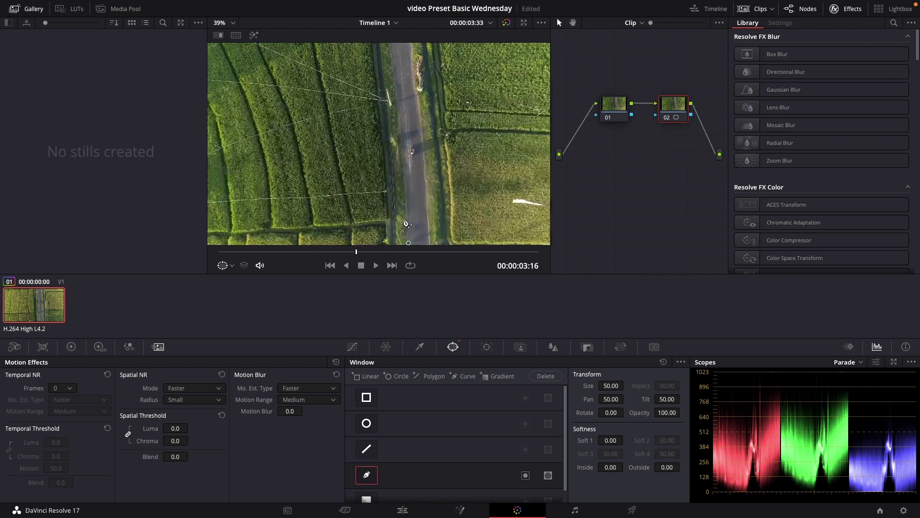
left_click(397, 94)
left_click(390, 47)
scroll(402, 66, "down", 2)
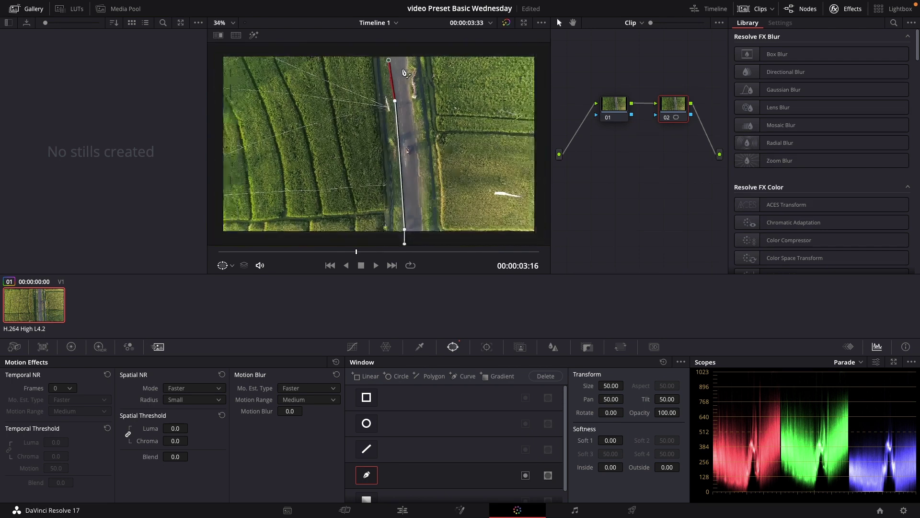
left_click(381, 82)
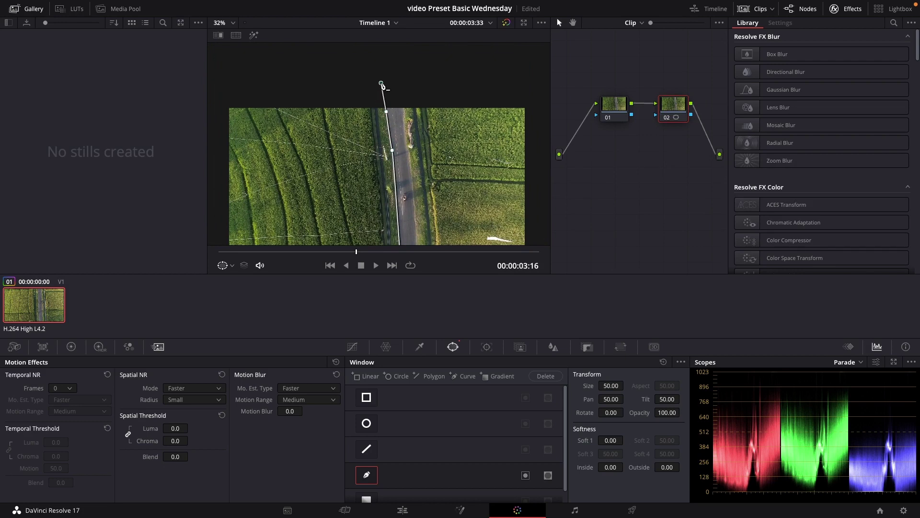
Continue the curve window down the road's right edge and close it below the frame.
left_click(404, 82)
left_click(403, 109)
left_click(415, 214)
scroll(421, 223, "down", 5)
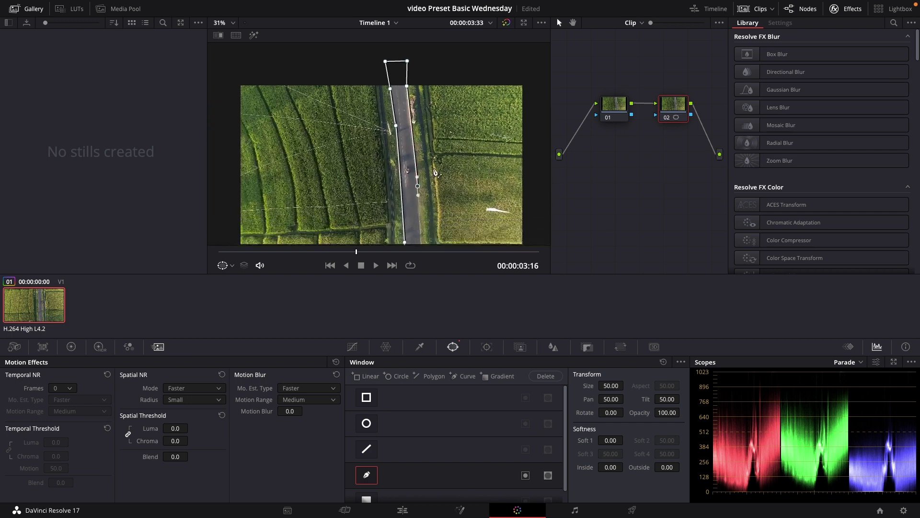
left_click(427, 191)
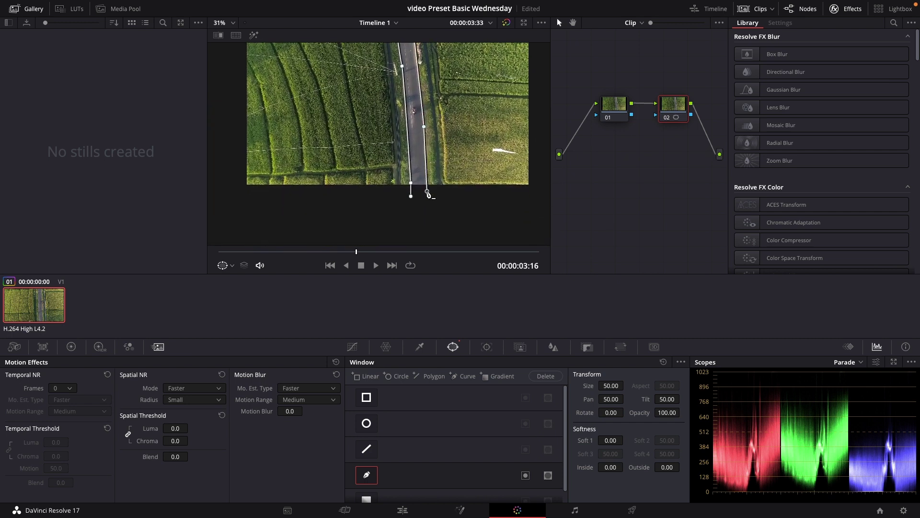
left_click(411, 199)
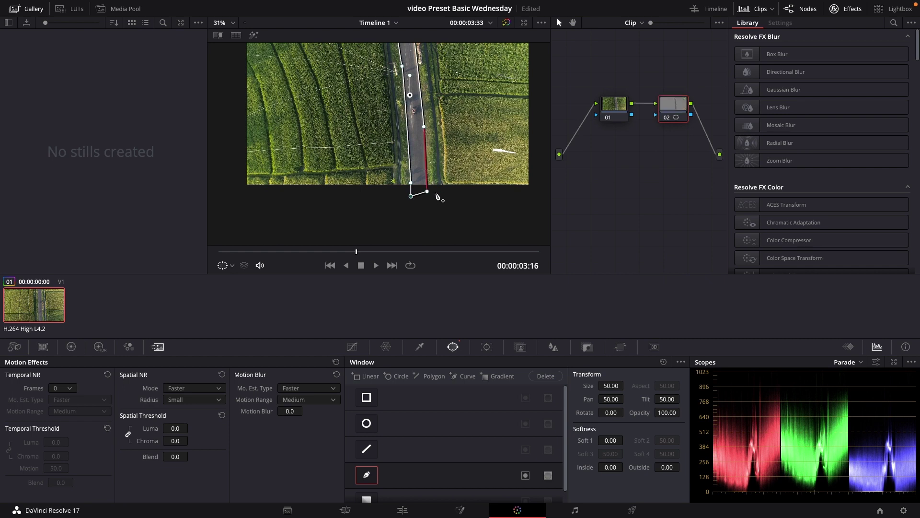
At frame 00:00:04:09, extend both ends of the road window well beyond the frame's upper and lower borders.
key("shift+z")
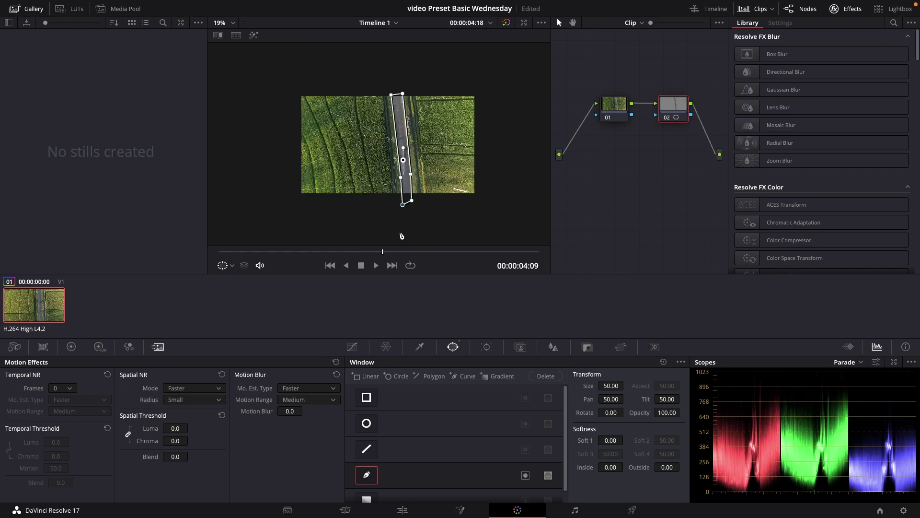
scroll(421, 199, "up", 2)
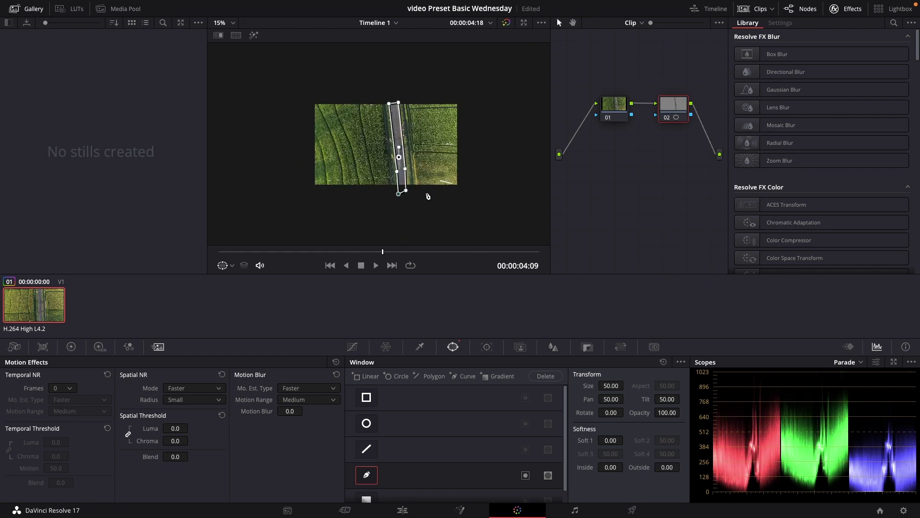
left_click_drag(404, 207, 404, 243)
left_click_drag(414, 205, 416, 246)
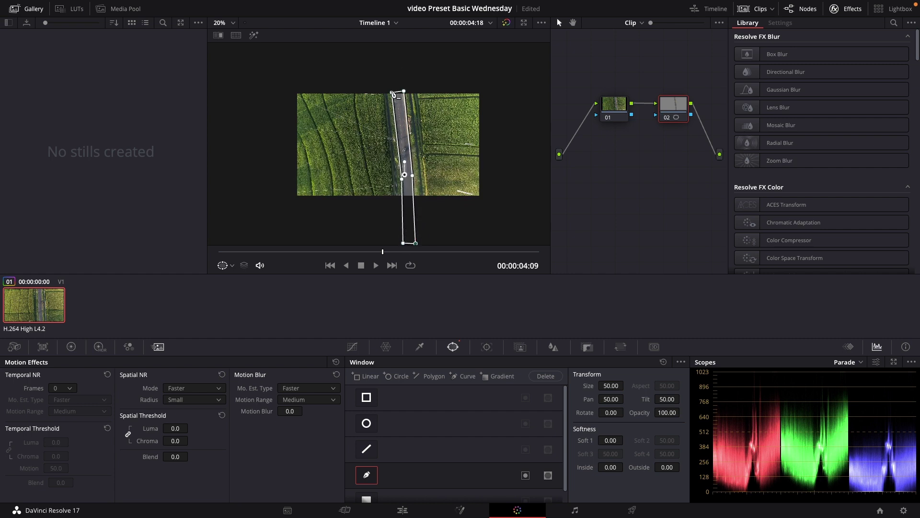
left_click_drag(392, 92, 386, 45)
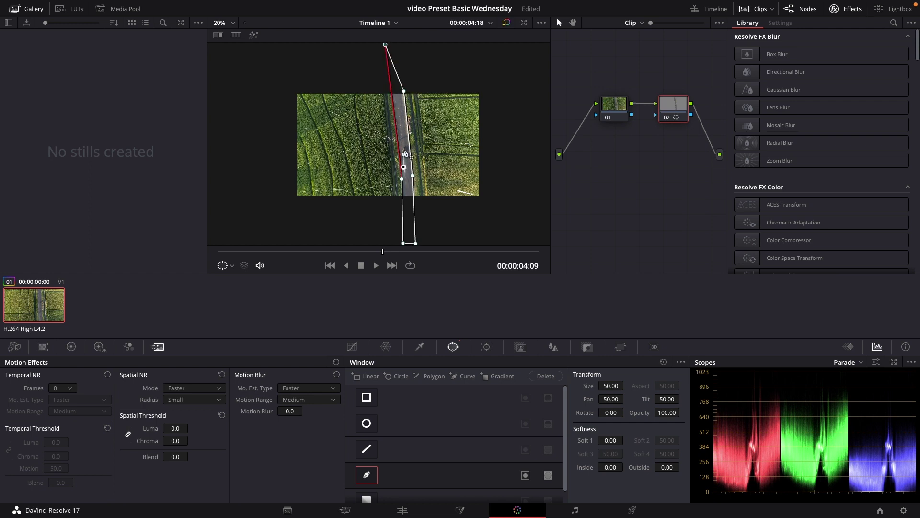
left_click_drag(405, 92, 398, 41)
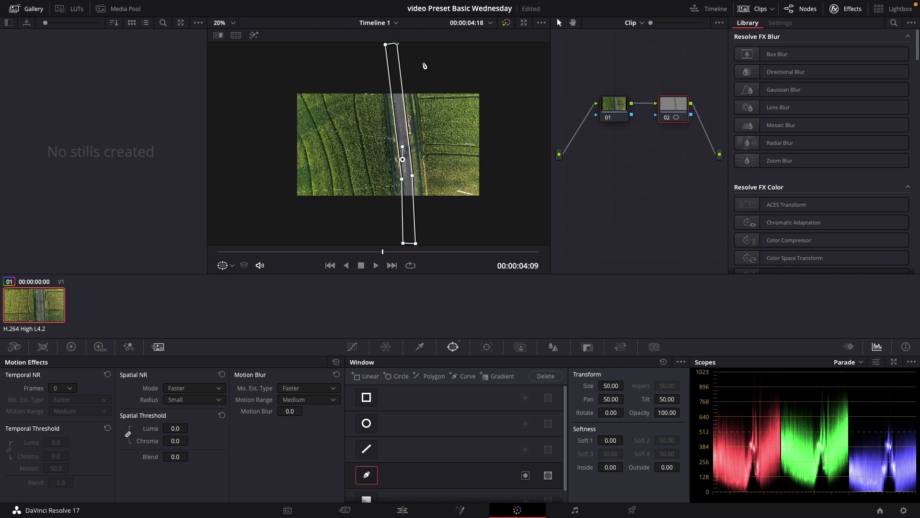
scroll(426, 68, "up", 1)
scroll(428, 70, "down", 2)
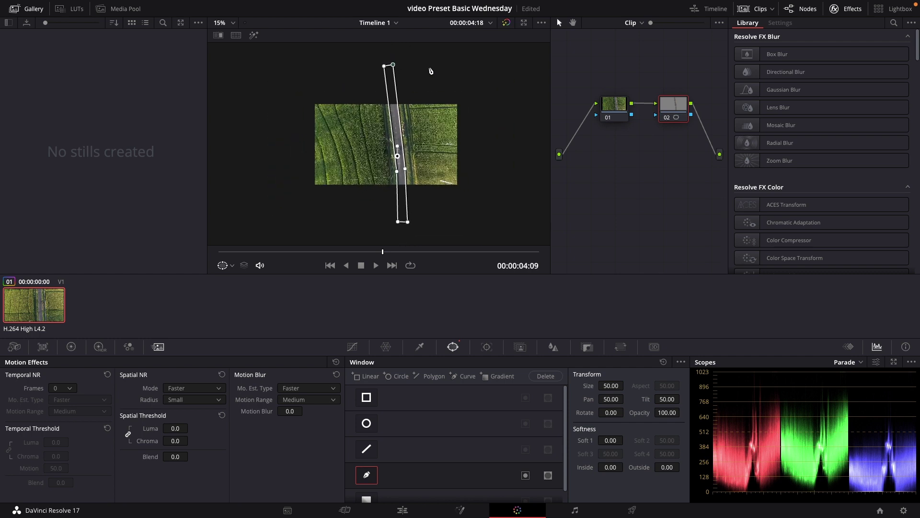
scroll(430, 71, "down", 1)
mouse_move(392, 69)
left_mouse_down()
mouse_move(392, 60)
mouse_move(383, 63)
left_mouse_up()
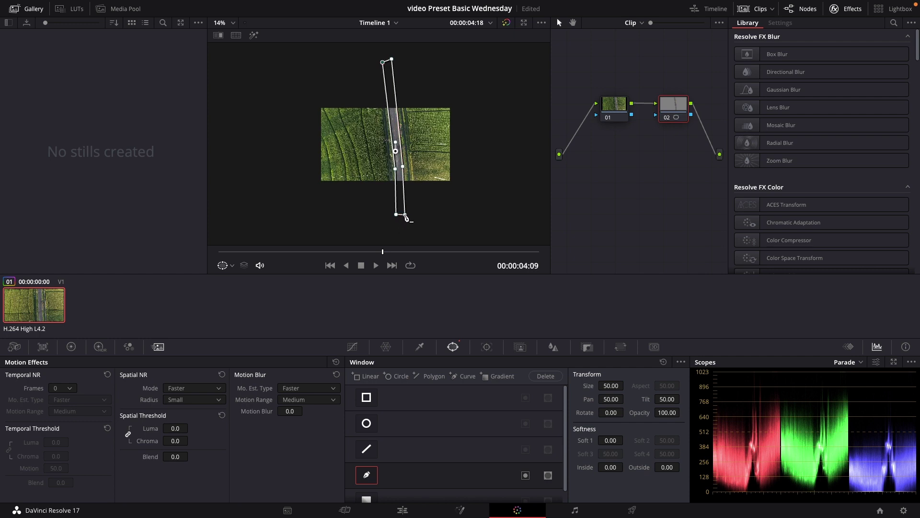
left_click_drag(405, 217, 398, 235)
Track the road window forward and backward through the clip and extend its short ends beyond the image at the first and last frames.
left_click(487, 349)
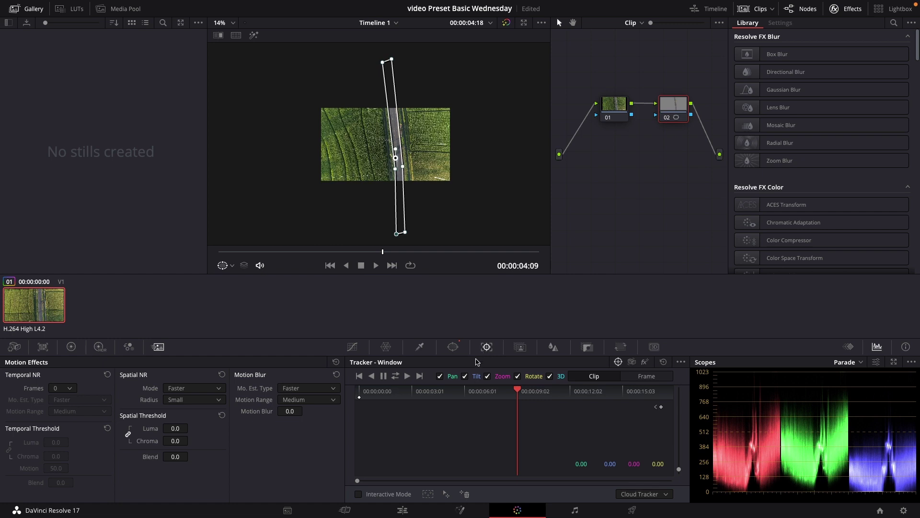
left_click(395, 377)
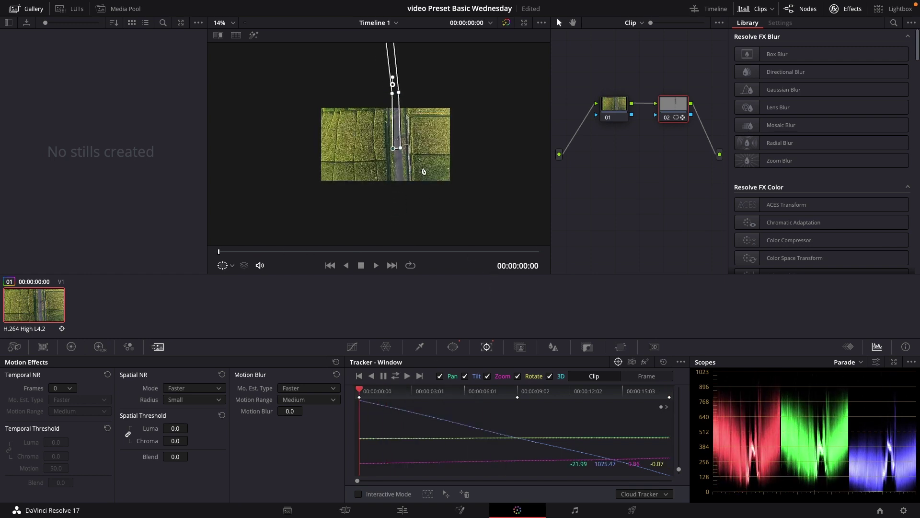
left_click_drag(402, 150, 397, 219)
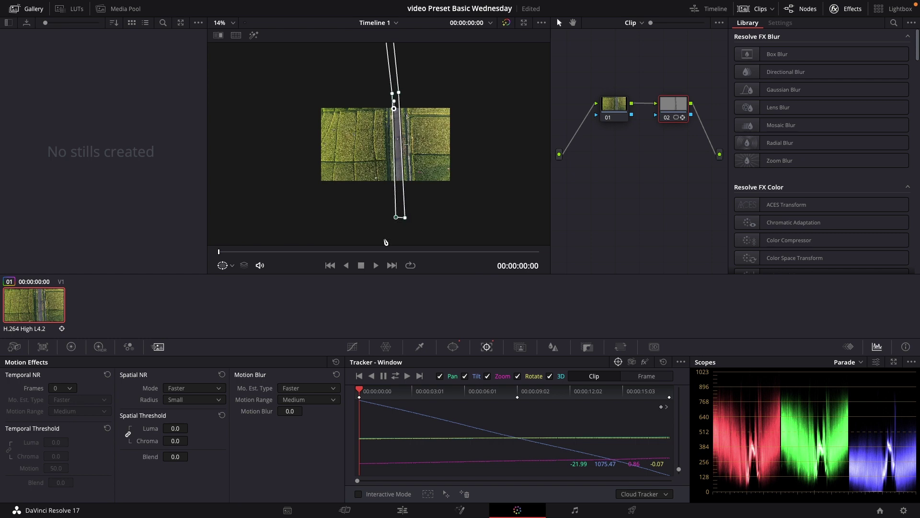
left_click_drag(219, 253, 548, 264)
left_click_drag(393, 118, 390, 100)
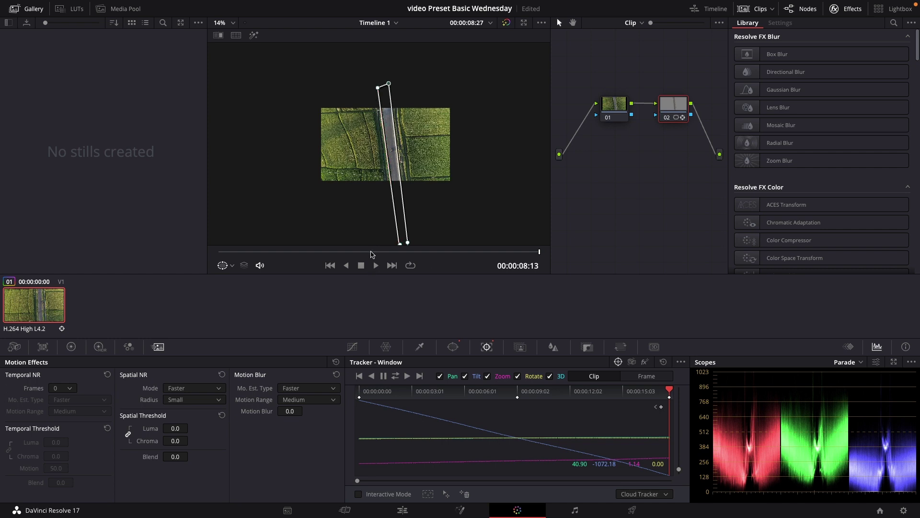
key("space")
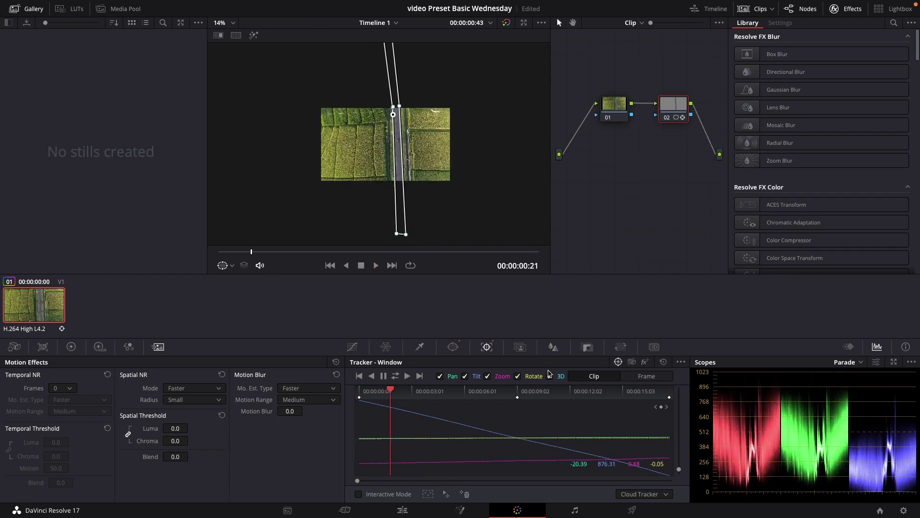
Soften the road window with Soft 1 at 0.08, Inside at 0.08 and Outside at 0.14, and turn off its outline in the viewer.
left_click(453, 346)
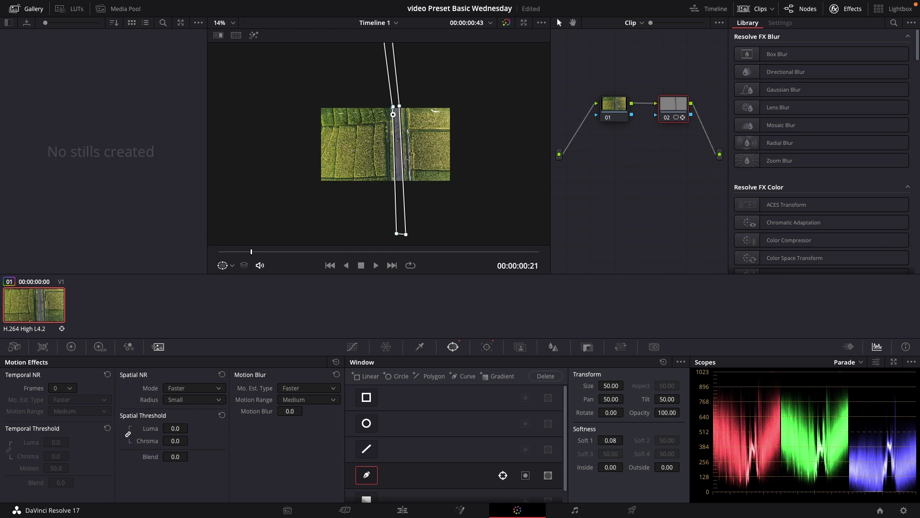
left_click_drag(610, 467, 683, 465)
left_click(232, 265)
left_click(250, 280)
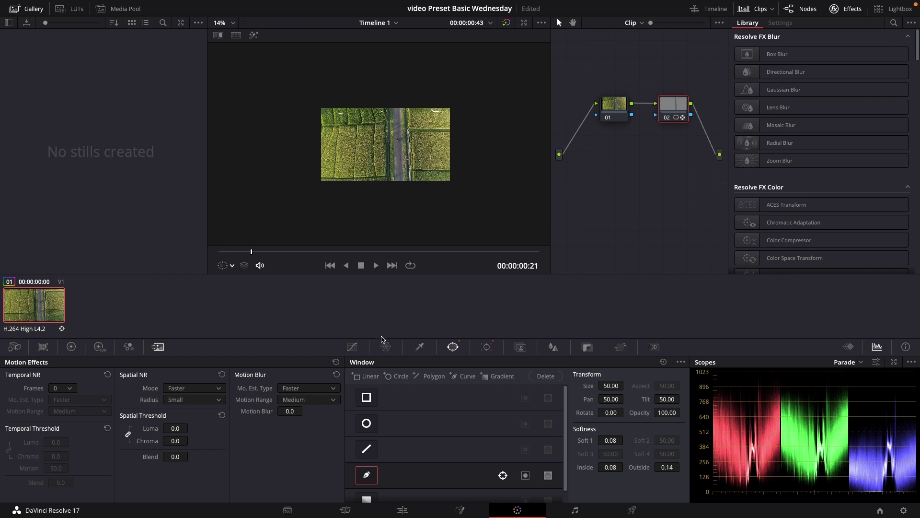
Grade the road on node 02 with Gain 1.21, Lift -0.04, Contrast 1.044 and Temp 1990.
left_click(72, 347)
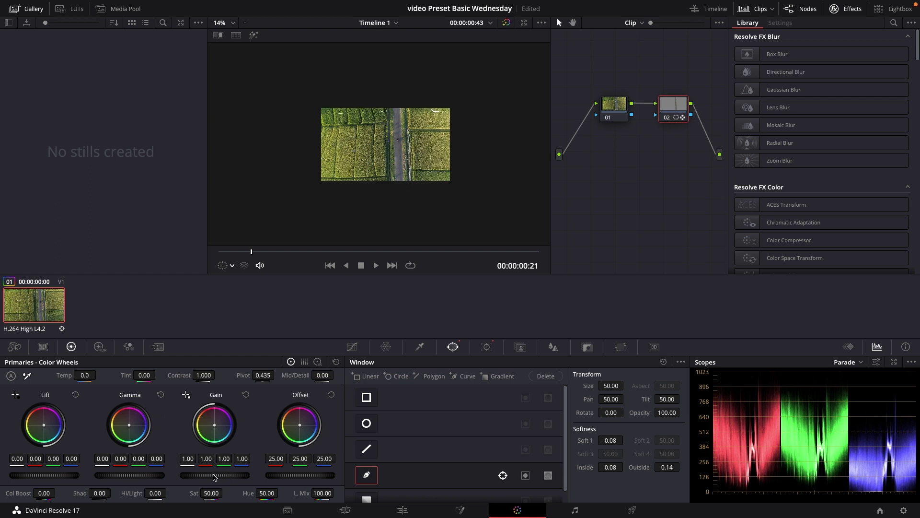
left_click_drag(214, 475, 233, 474)
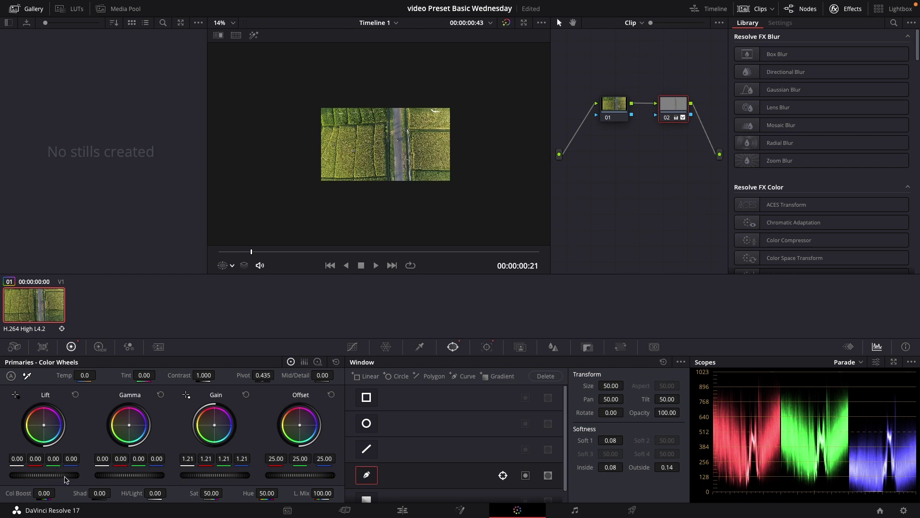
left_click_drag(44, 475, 41, 474)
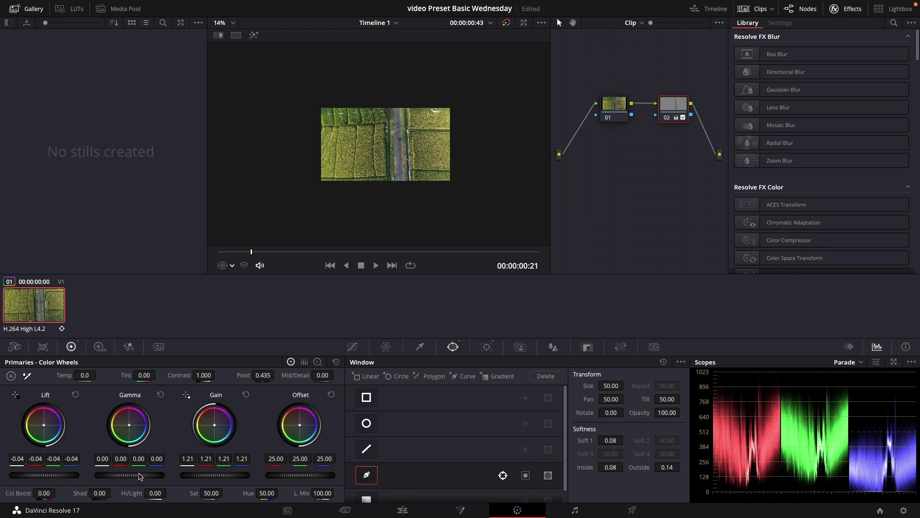
left_click_drag(131, 477, 132, 477)
left_click_drag(84, 375, 99, 374)
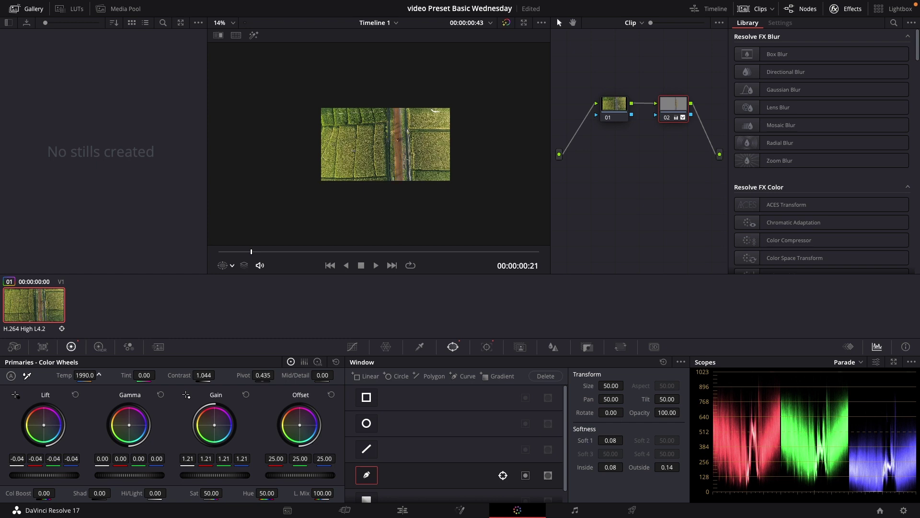
Save the project and inspect the recolored road and its window edges in the viewer.
key("ctrl+s")
scroll(376, 186, "up", 5)
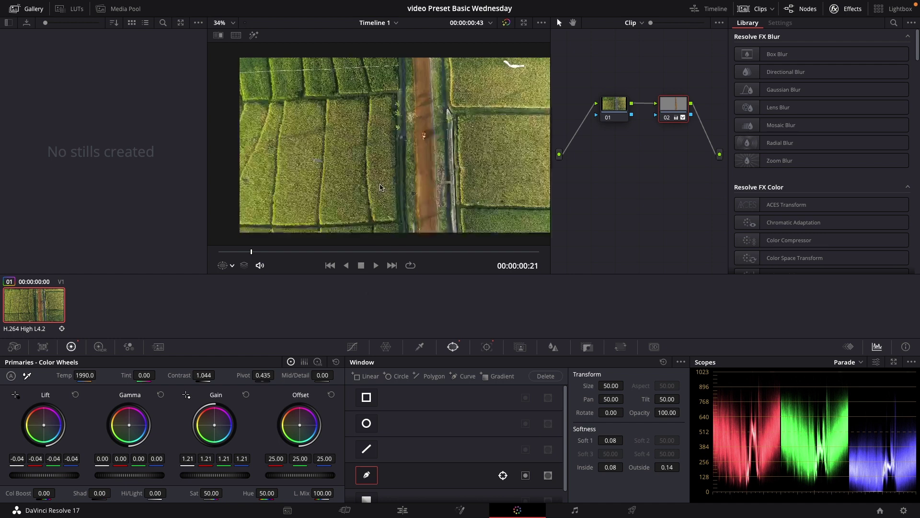
scroll(428, 231, "down", 1)
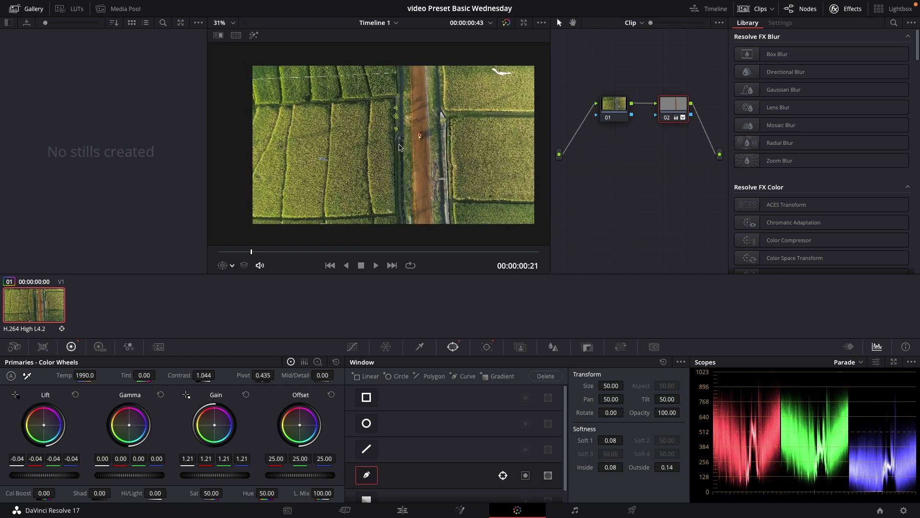
scroll(391, 233, "up", 1)
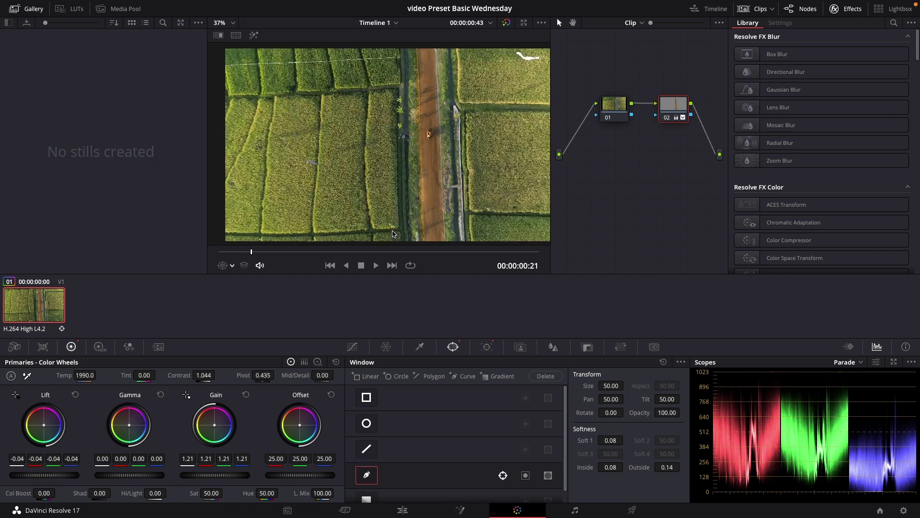
scroll(391, 240, "down", 1)
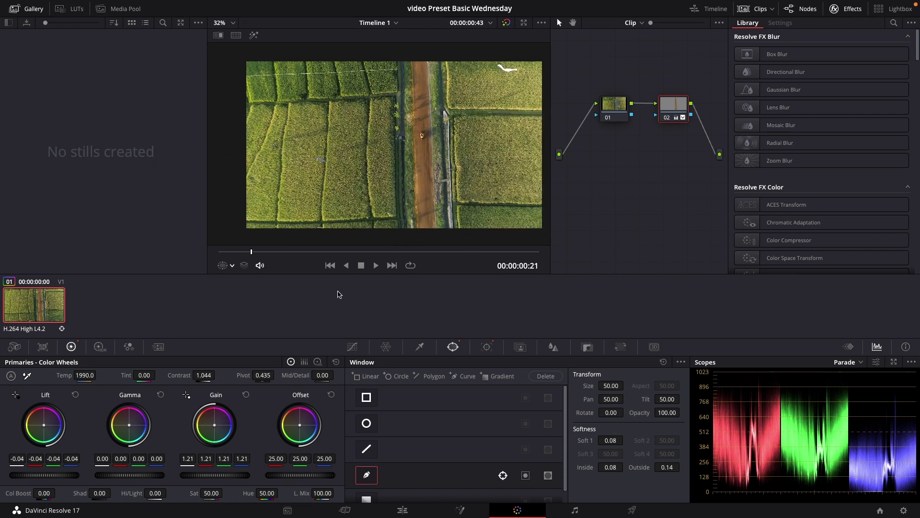
Reset the road grade's color temperature on node 02 and set Temp to 670.
double_click(65, 376)
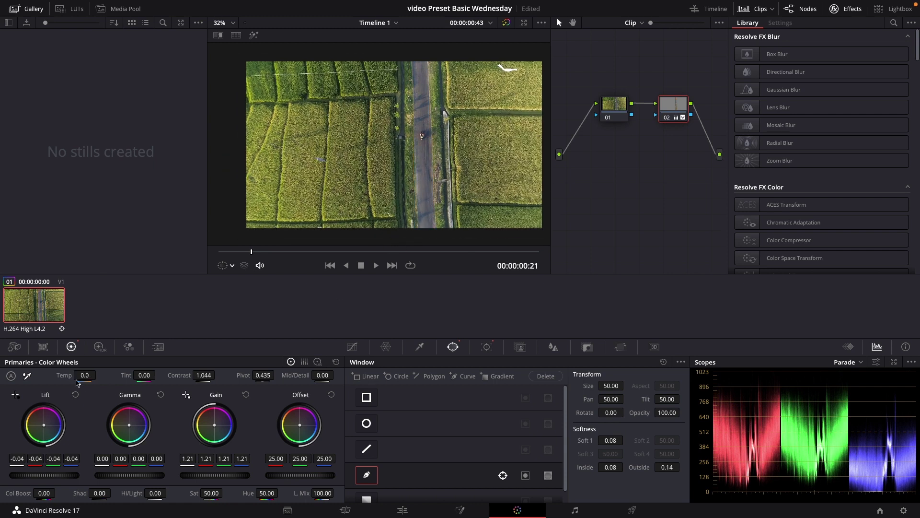
left_click_drag(96, 375, 99, 375)
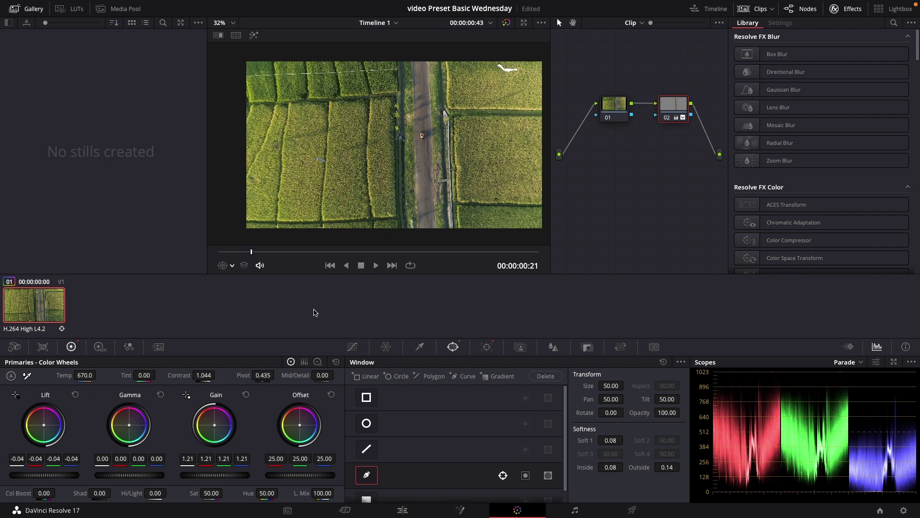
Play the graded drone clip full screen from near its start in the Edit page timeline.
left_click(411, 509)
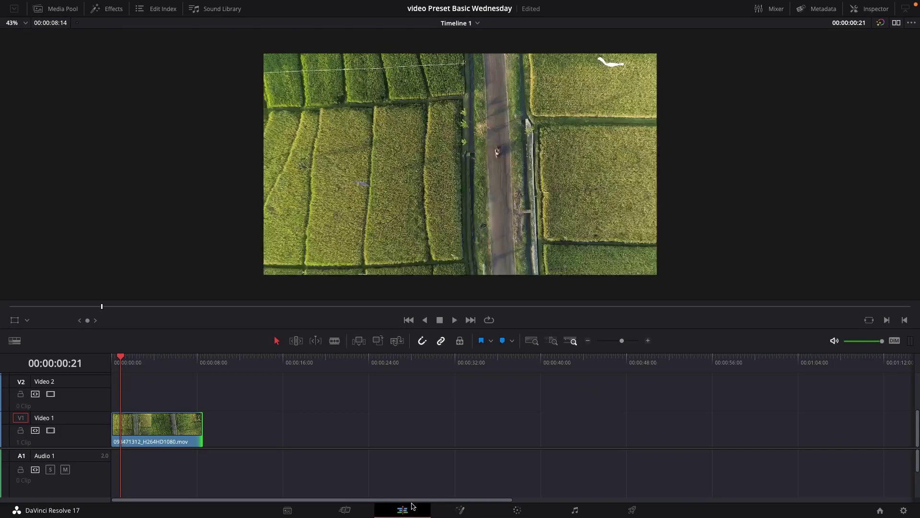
left_click(119, 360)
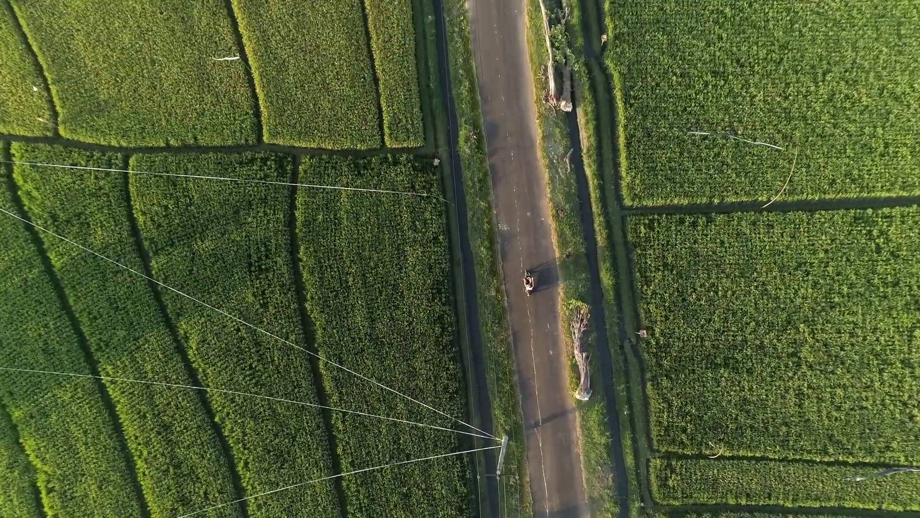
key("Escape")
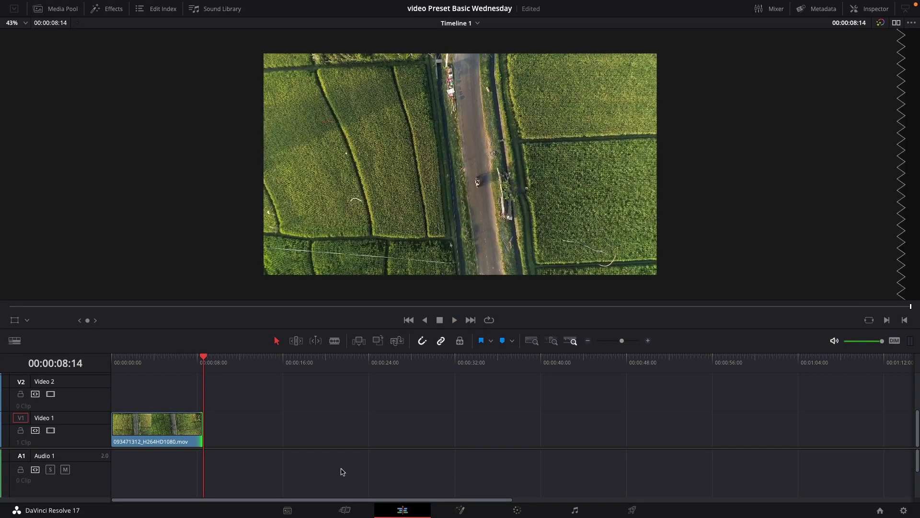
Return to the Color page and compare the clip with its color grades bypassed and re-enabled.
left_click(518, 510)
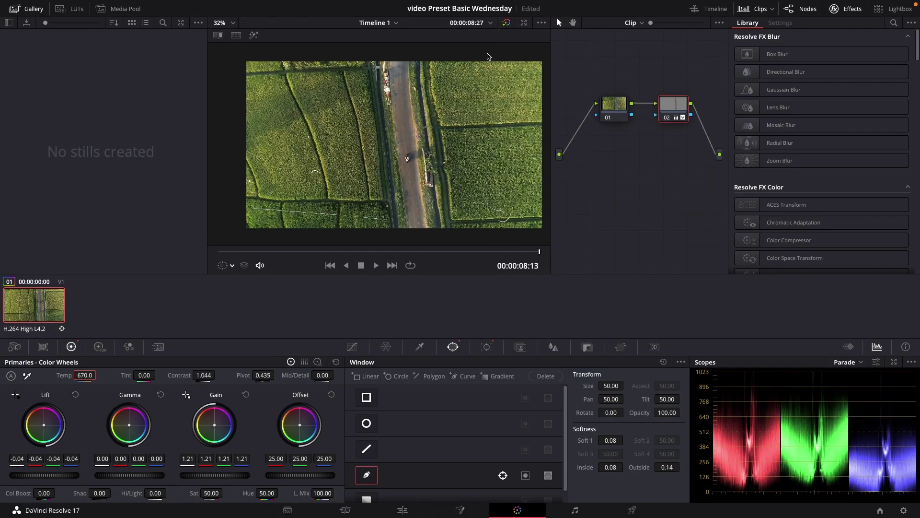
scroll(471, 165, "down", 1)
scroll(472, 165, "up", 1)
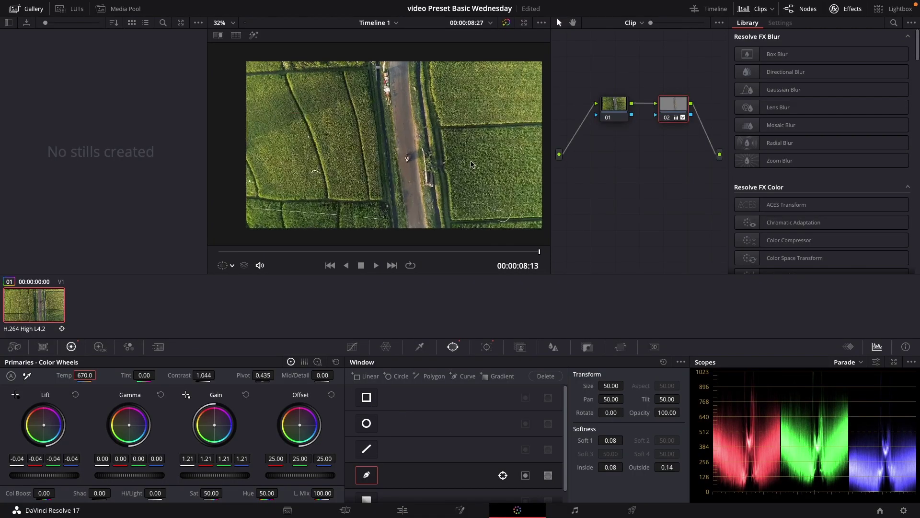
left_click(507, 24)
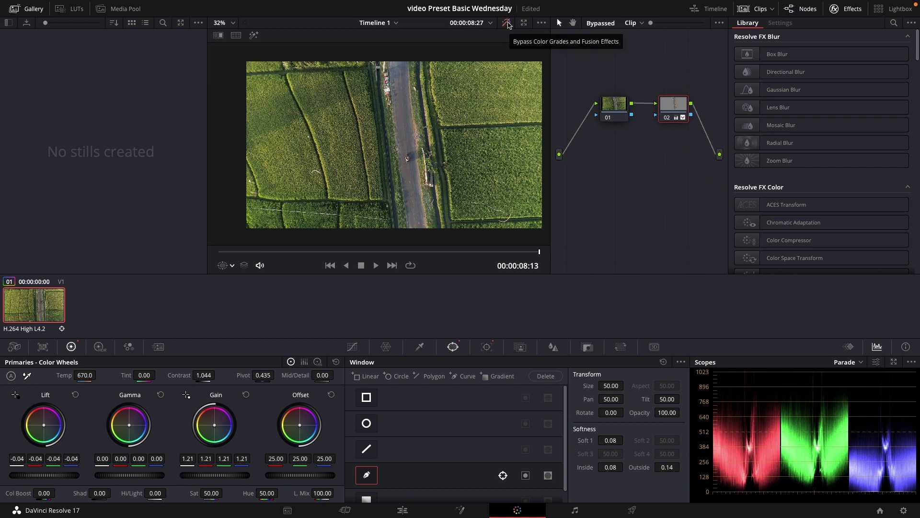
left_click(508, 24)
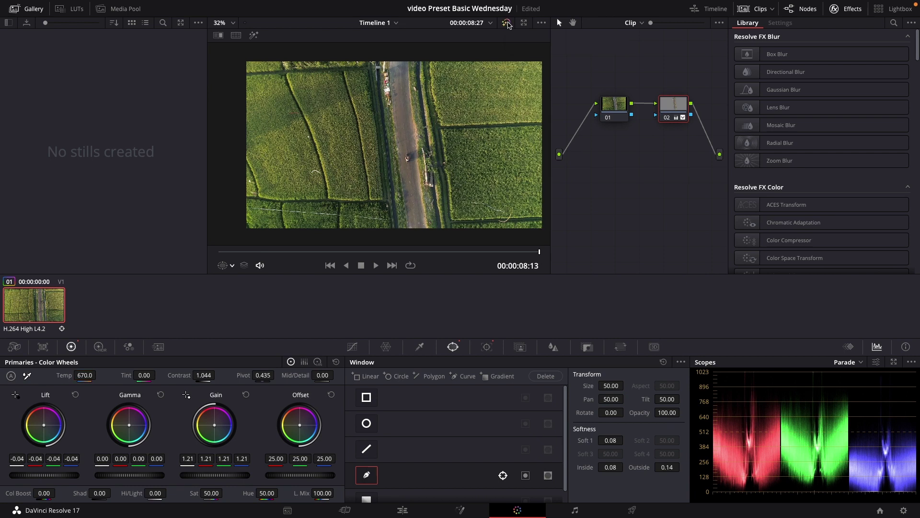